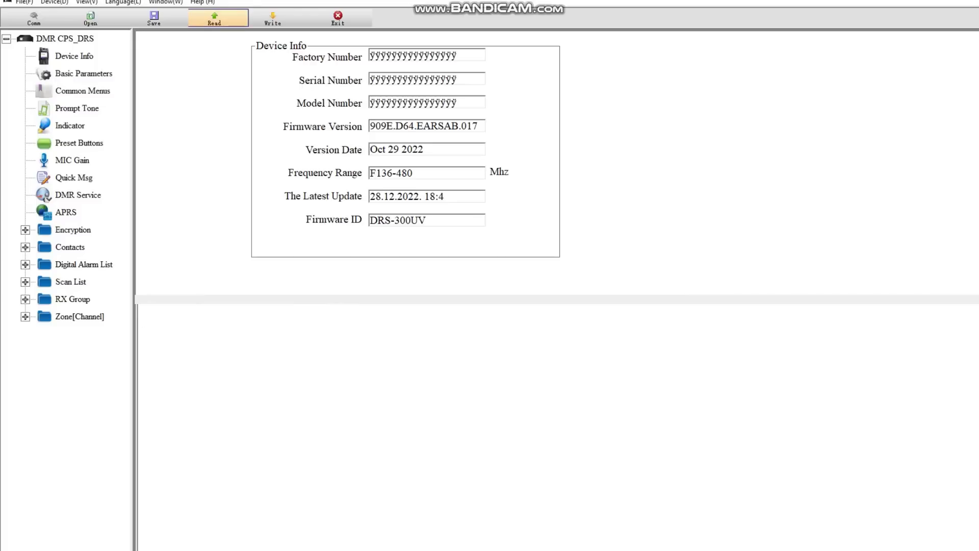
Step: Review the device information and the basic parameters, reading the help for Scan Mode and Busy Channel Lockout
click(74, 56)
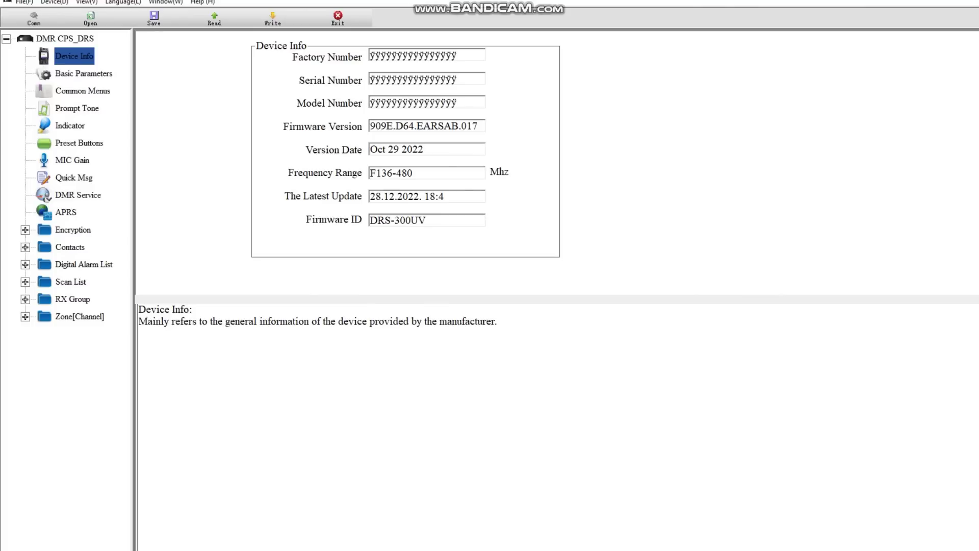
click(83, 74)
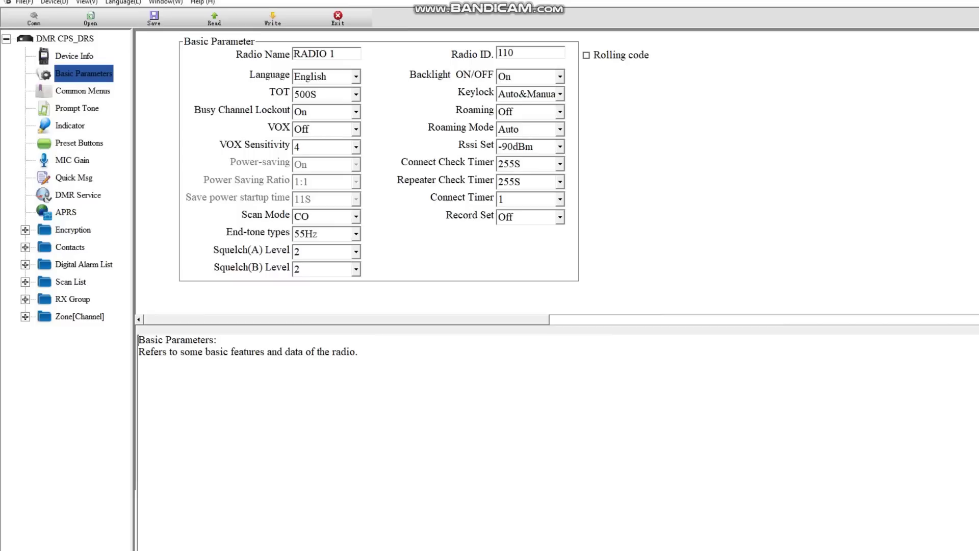
click(355, 217)
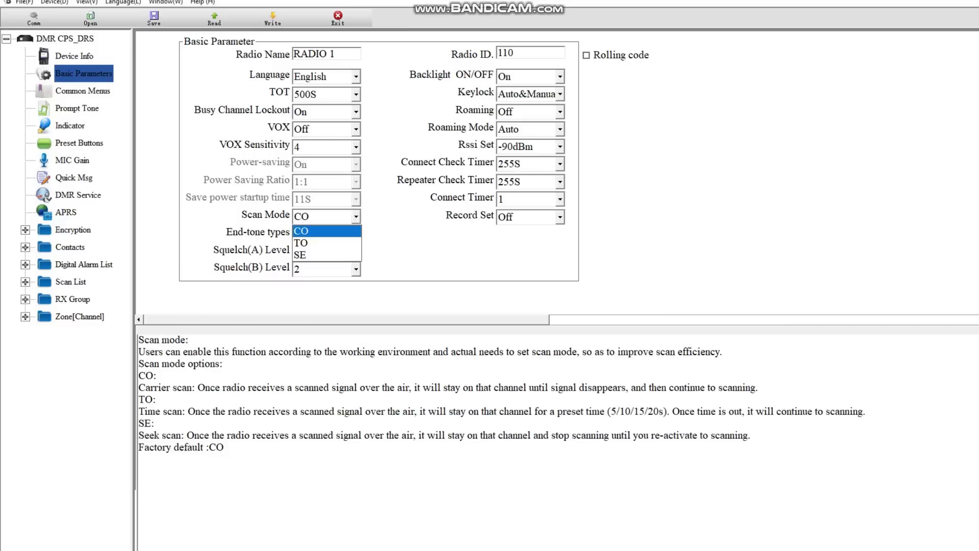
click(326, 230)
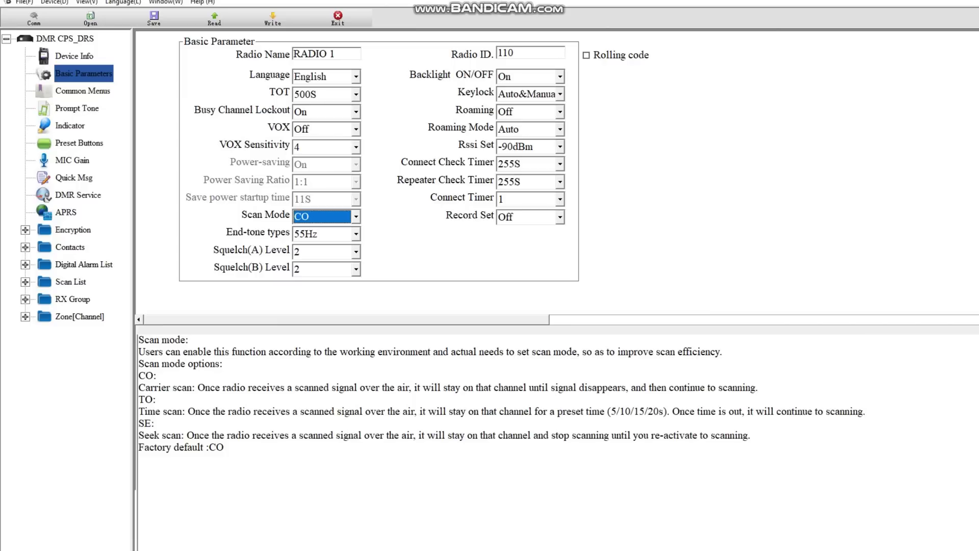
click(356, 112)
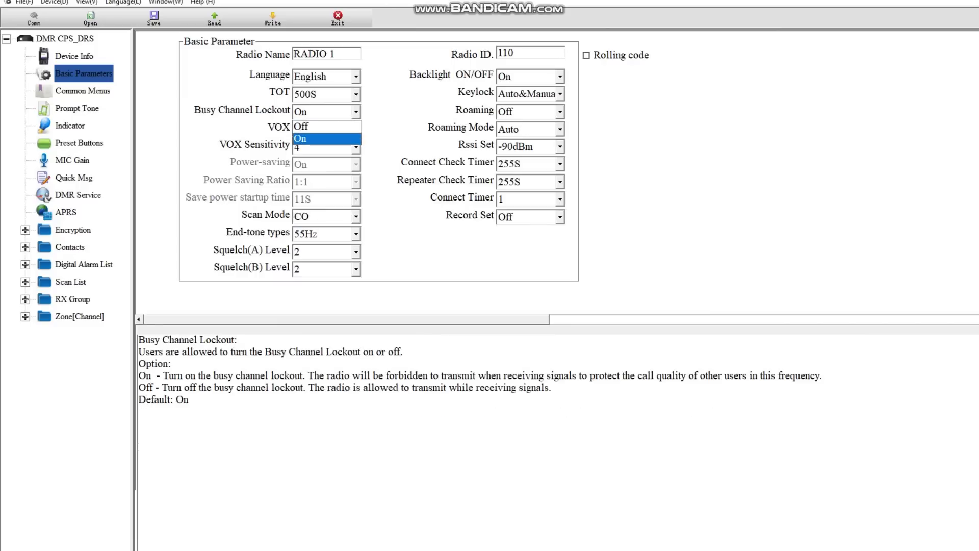
key(Return)
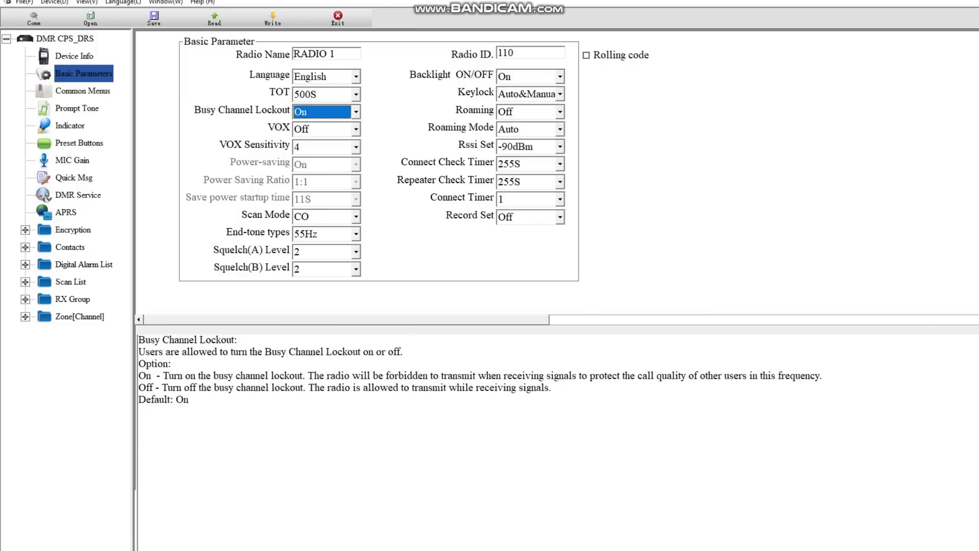
drag(139, 340, 188, 399)
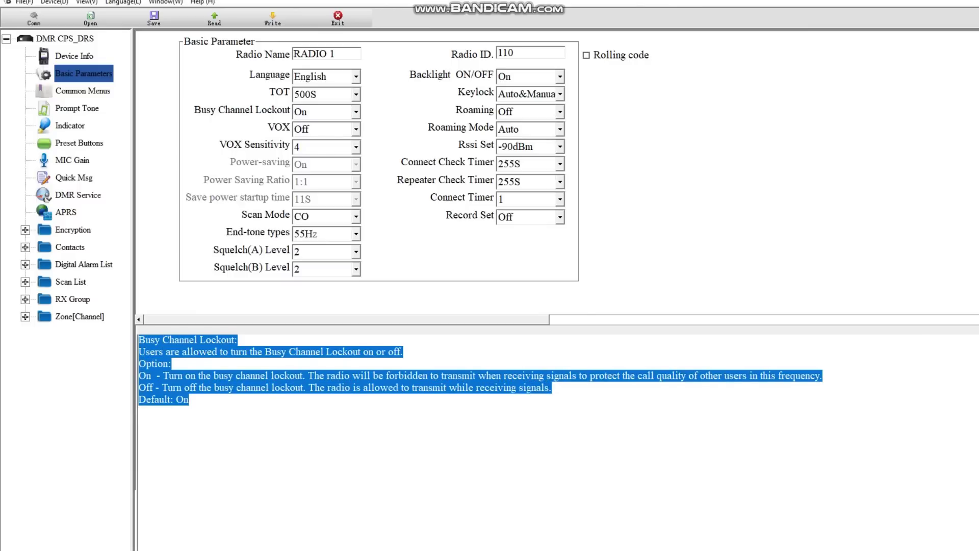
click(189, 400)
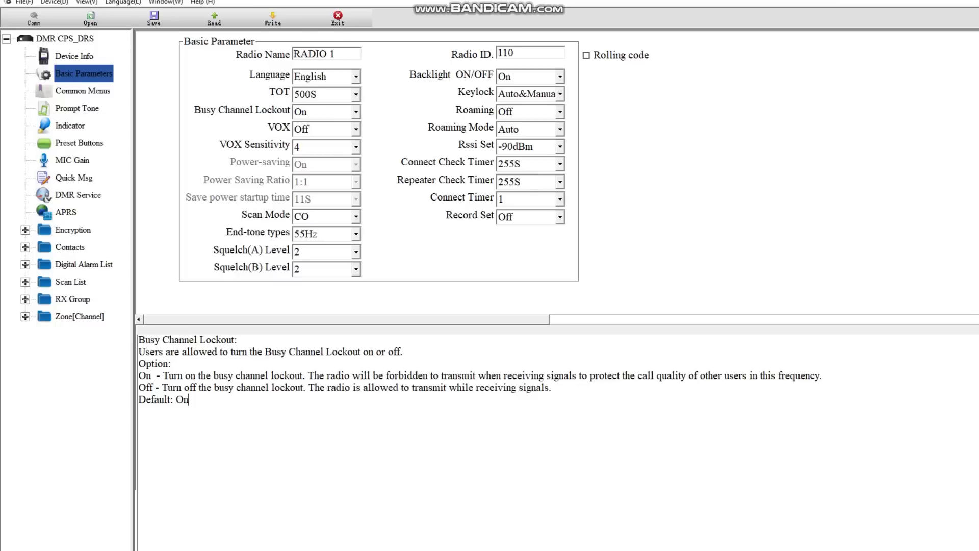
click(356, 217)
click(322, 228)
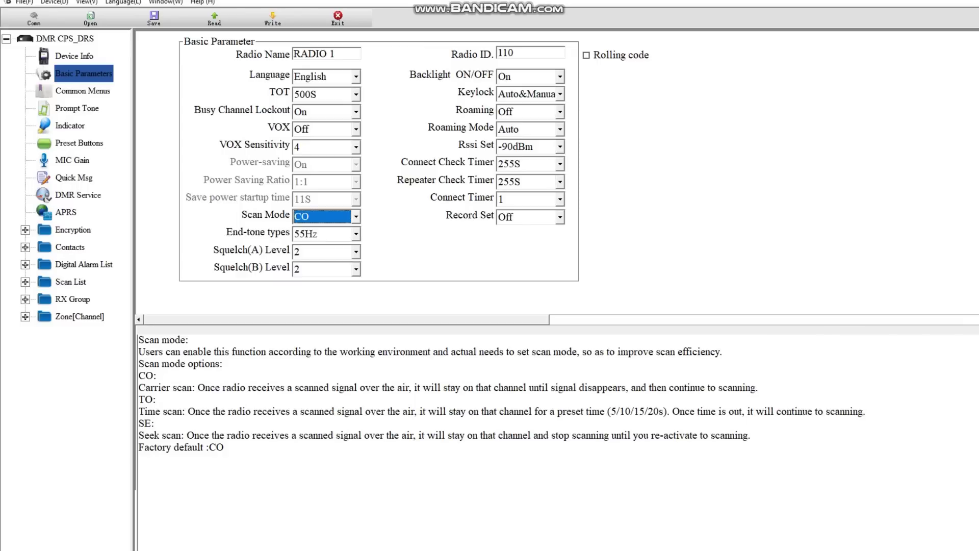
Step: Look through the Common Menus options for Contacts, SMS and CallLog
click(82, 91)
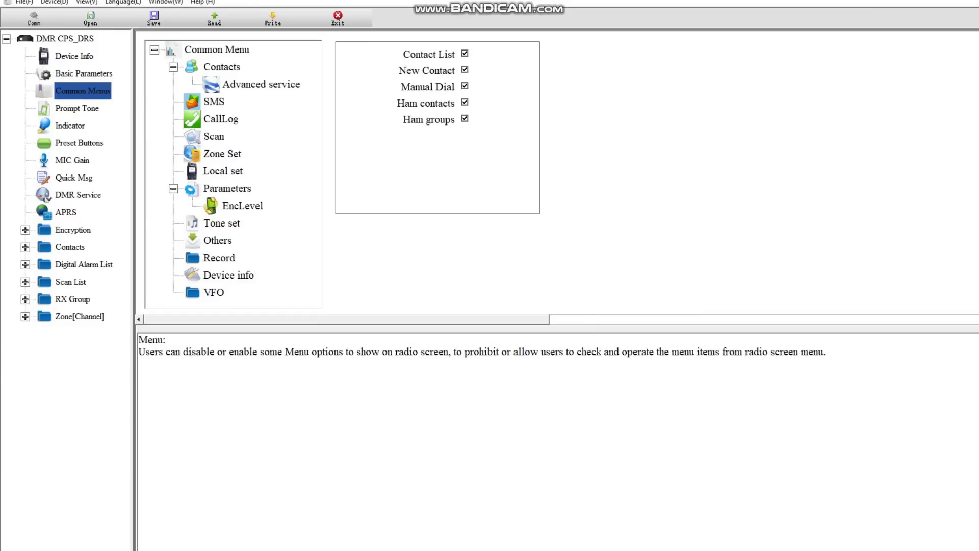
double_click(222, 67)
double_click(222, 66)
click(214, 102)
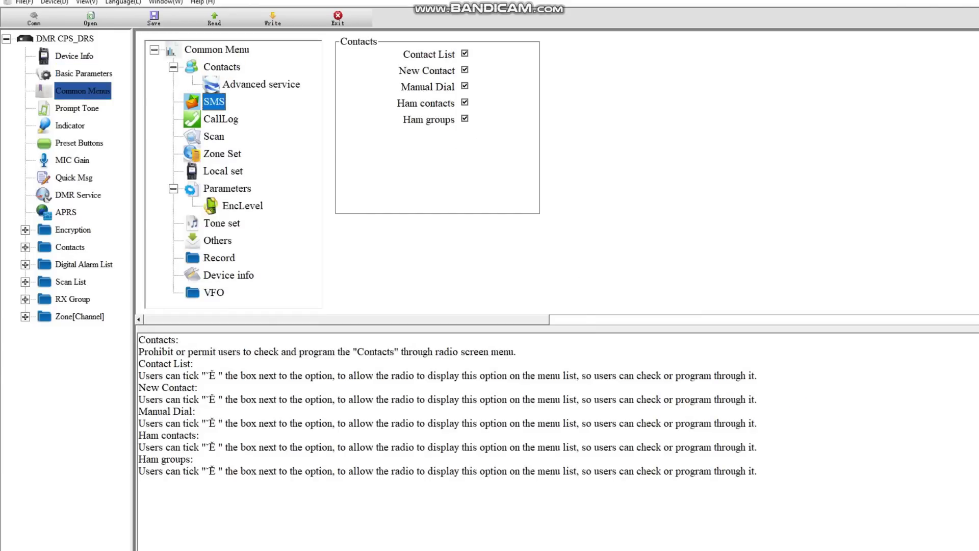
click(220, 119)
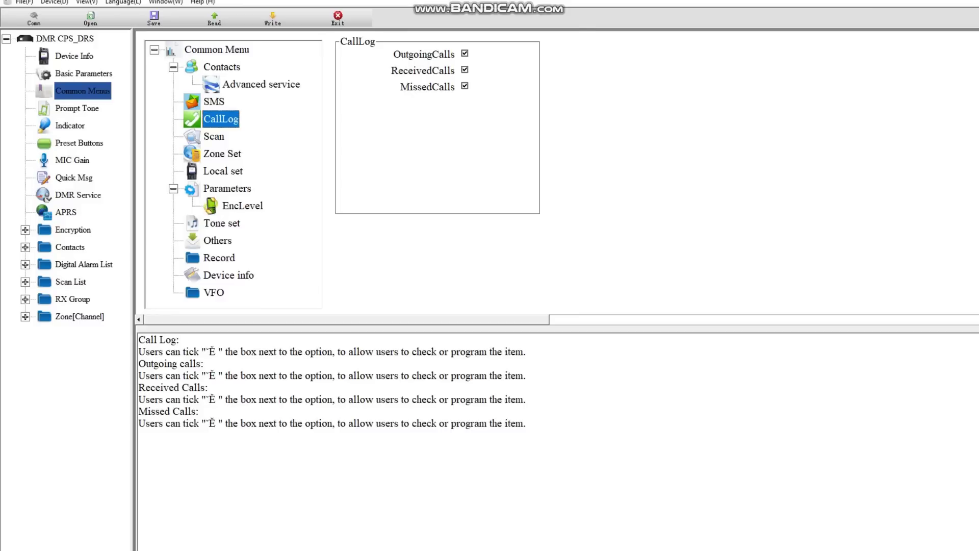
Step: Examine the Prompt Tone profile options and the Indicator settings
click(76, 108)
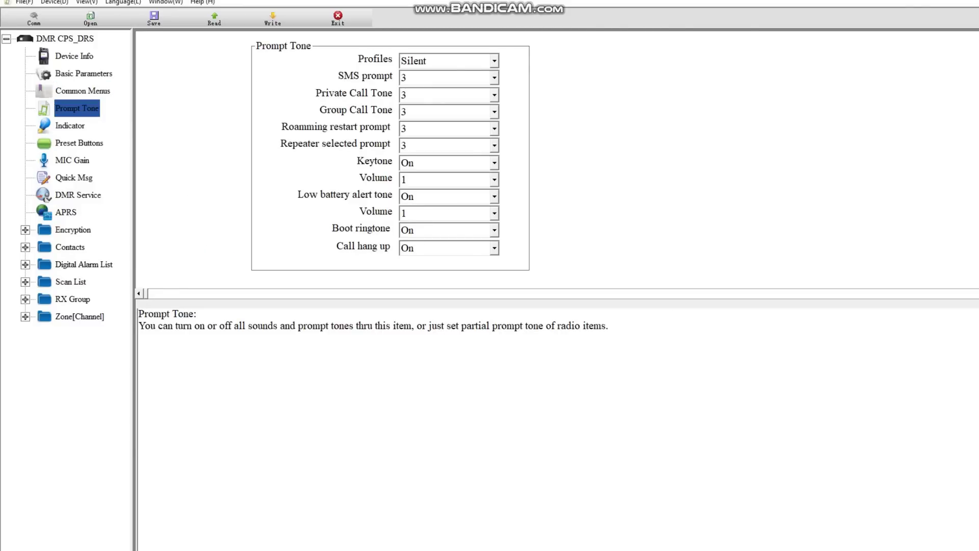
click(494, 61)
click(494, 61)
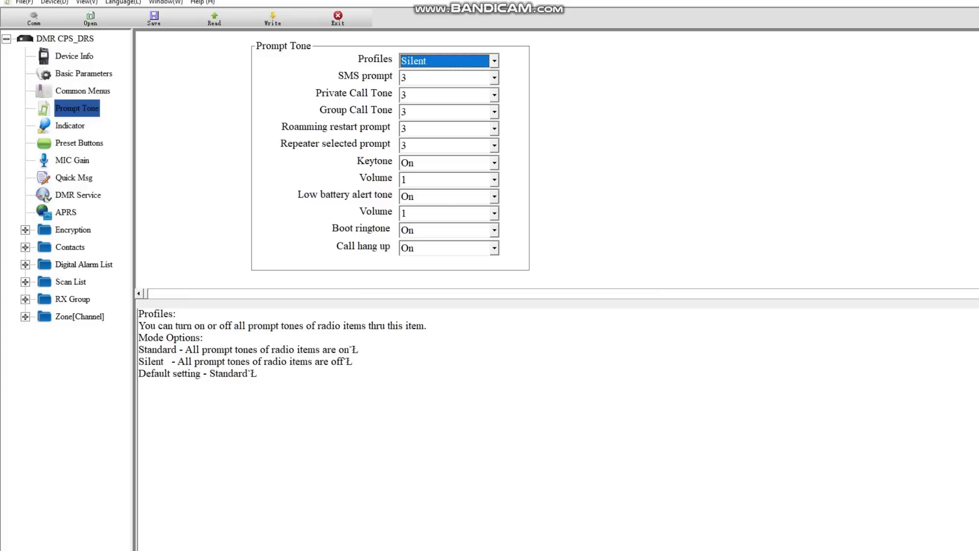
click(70, 125)
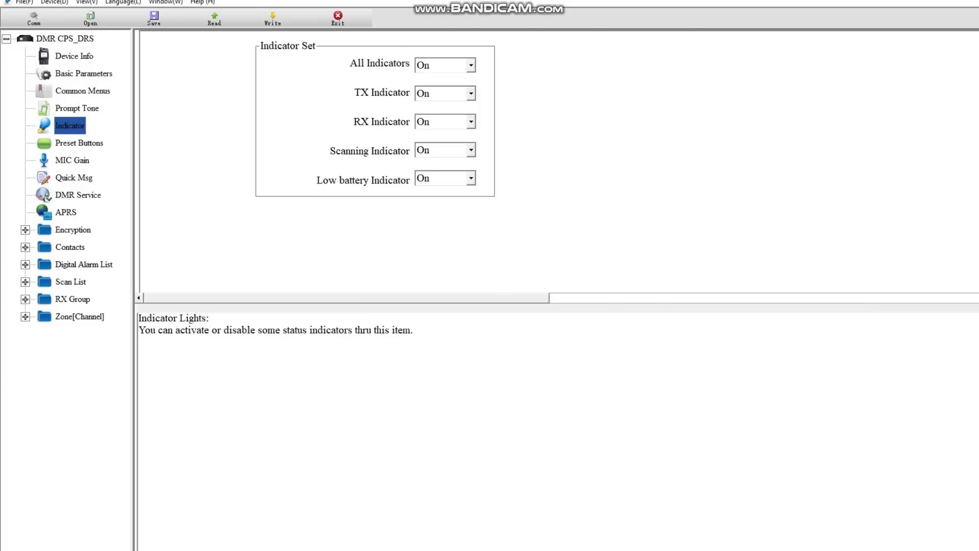
Step: Examine the P1 key's long-press function options and their help text, plus the MIC Gain and Quick Msg settings
click(79, 143)
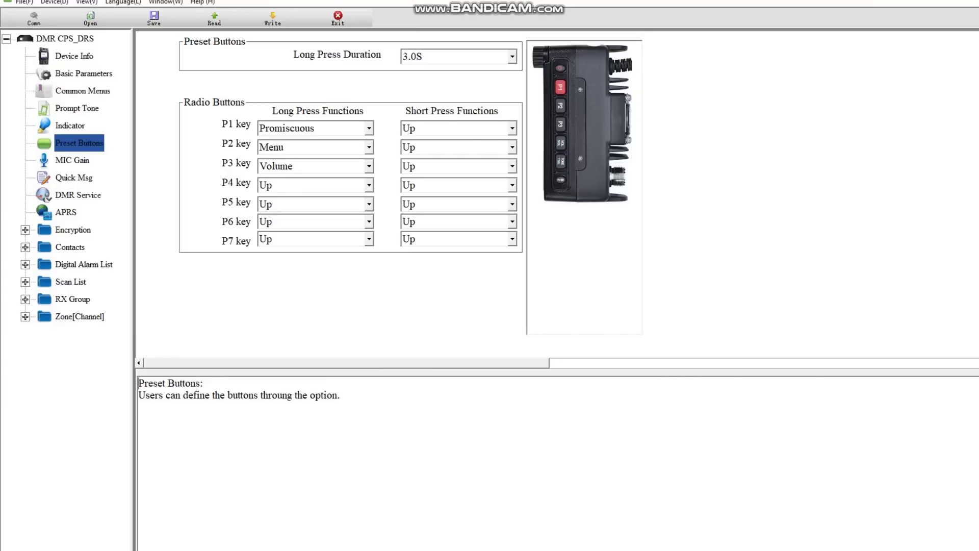
click(315, 128)
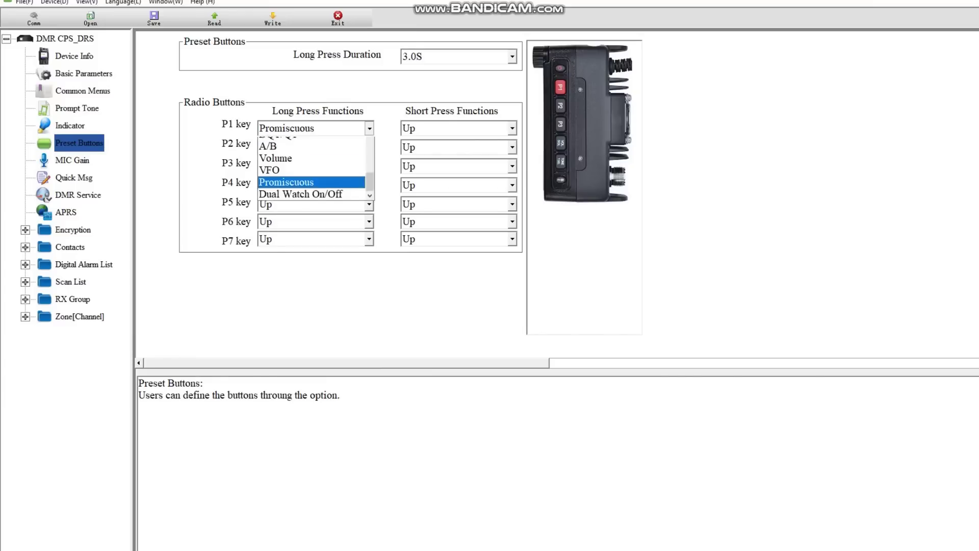
scroll(311, 169, up, 7)
key(Escape)
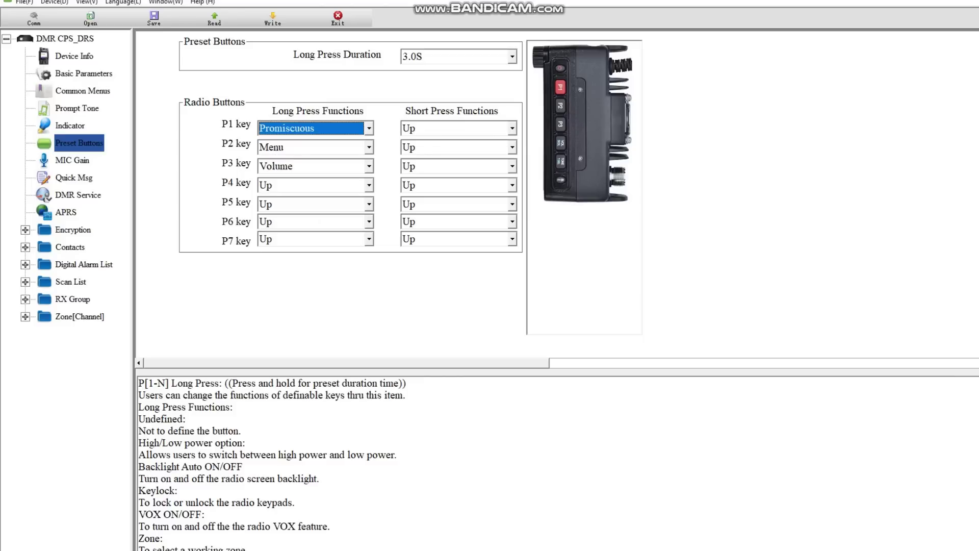
scroll(306, 459, down, 5)
drag(147, 467, 339, 491)
click(341, 491)
click(72, 160)
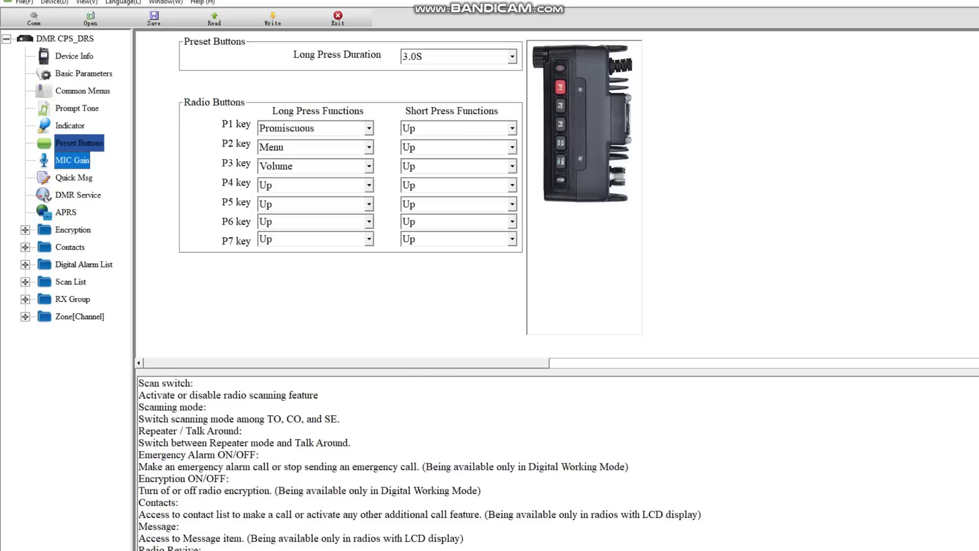
click(74, 177)
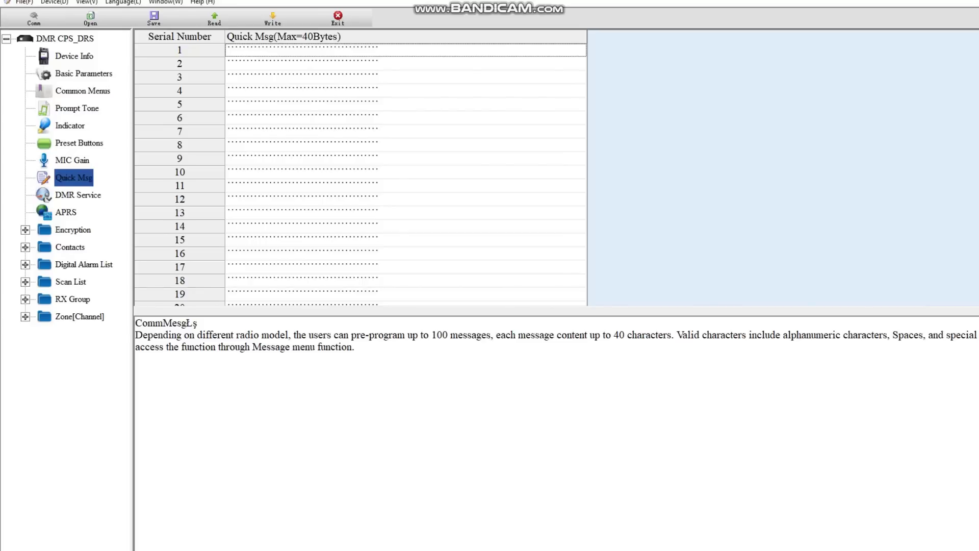
Step: Set Remote Disable Decode to Off in the DMR Service settings
click(78, 195)
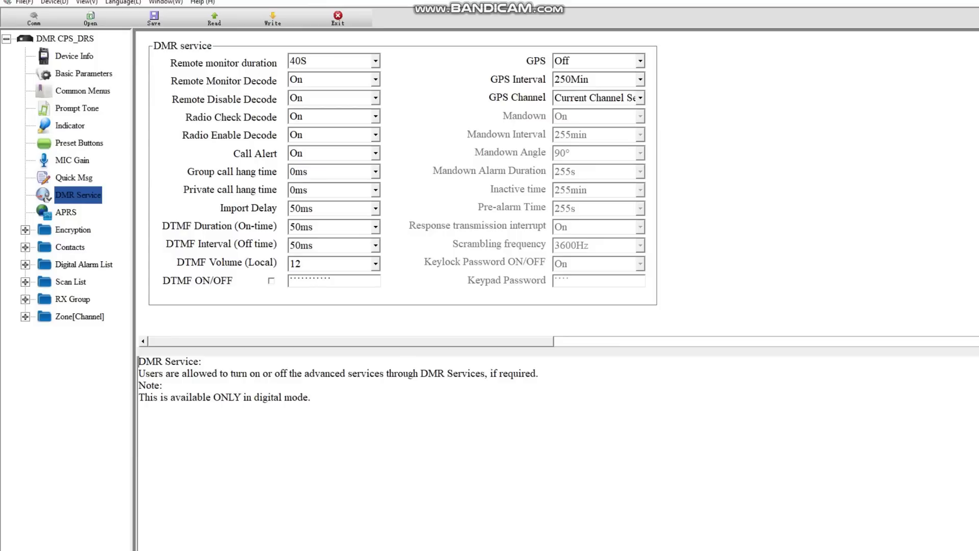
click(375, 97)
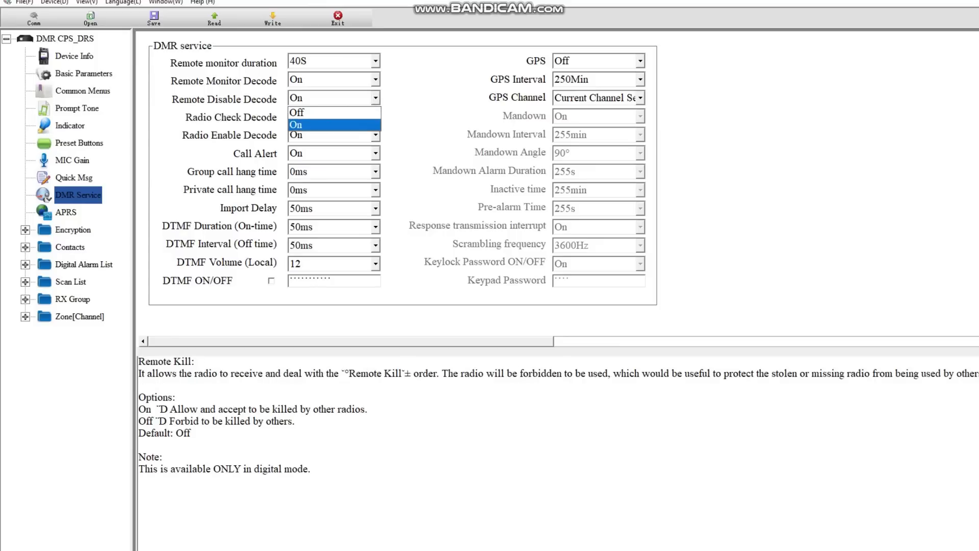
click(333, 112)
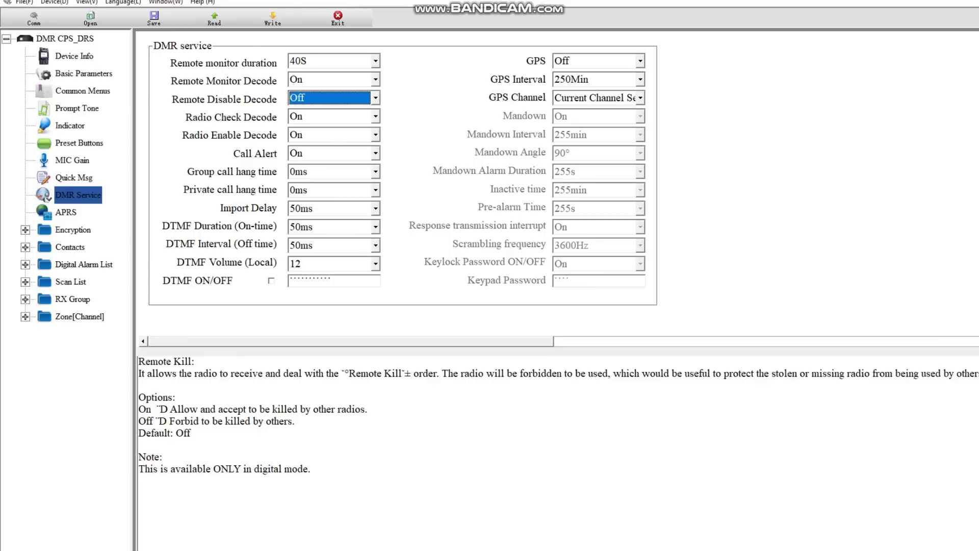
Step: Read the help for Radio Check Decode, Remote Monitor Decode and DTMF Duration in the DMR Service settings
click(375, 117)
key(Return)
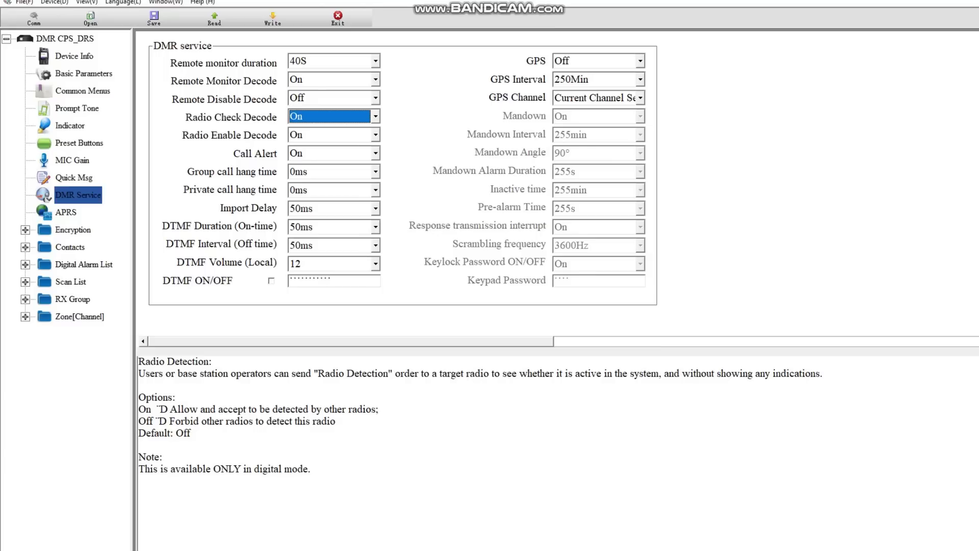
click(329, 79)
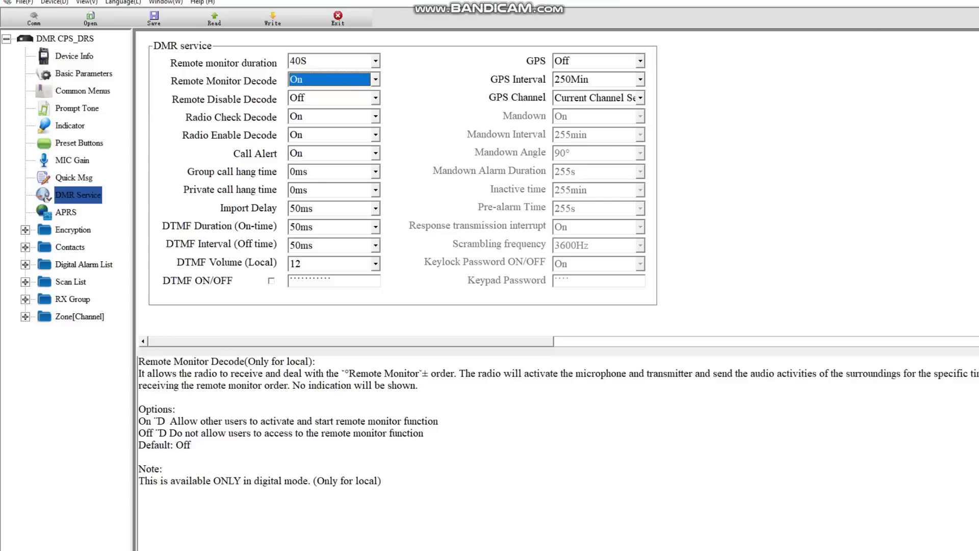
click(330, 226)
drag(161, 421, 153, 398)
click(247, 433)
key(ctrl+a)
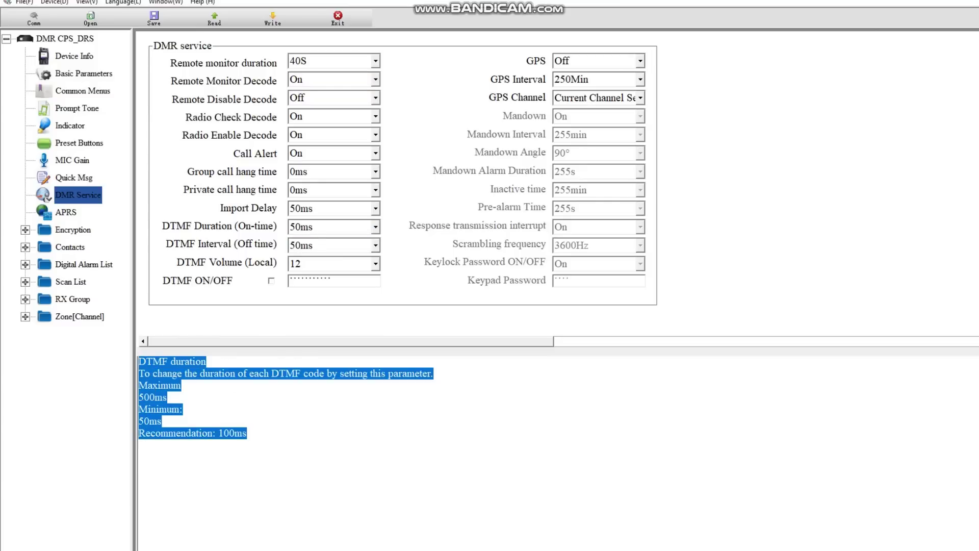
click(219, 433)
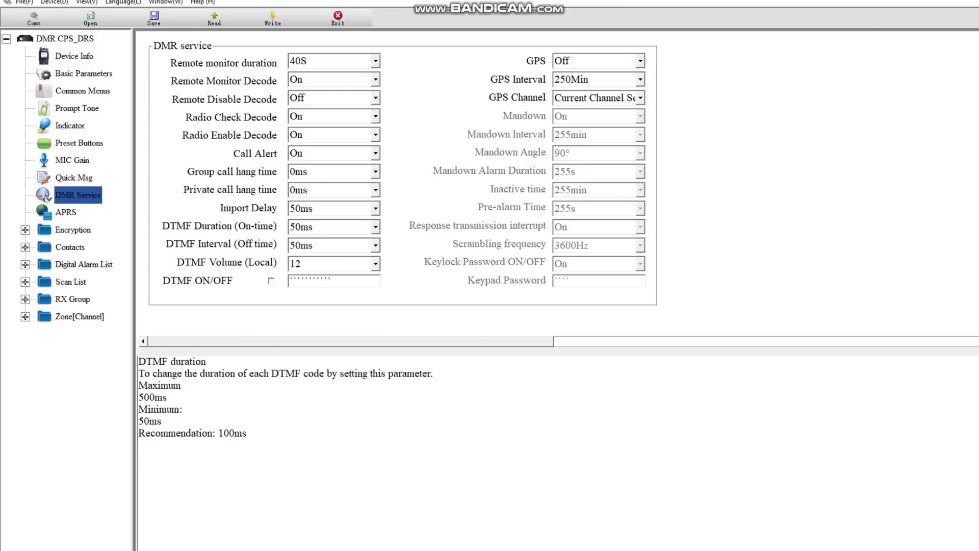
Step: Review the APRS settings, the Encryption table and the Contacts lists, including the ham contacts
click(66, 212)
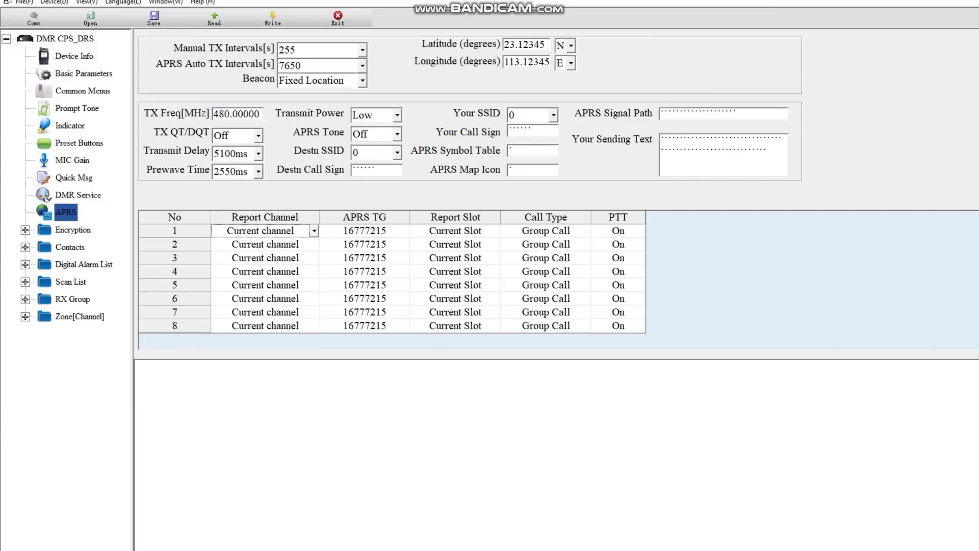
click(72, 229)
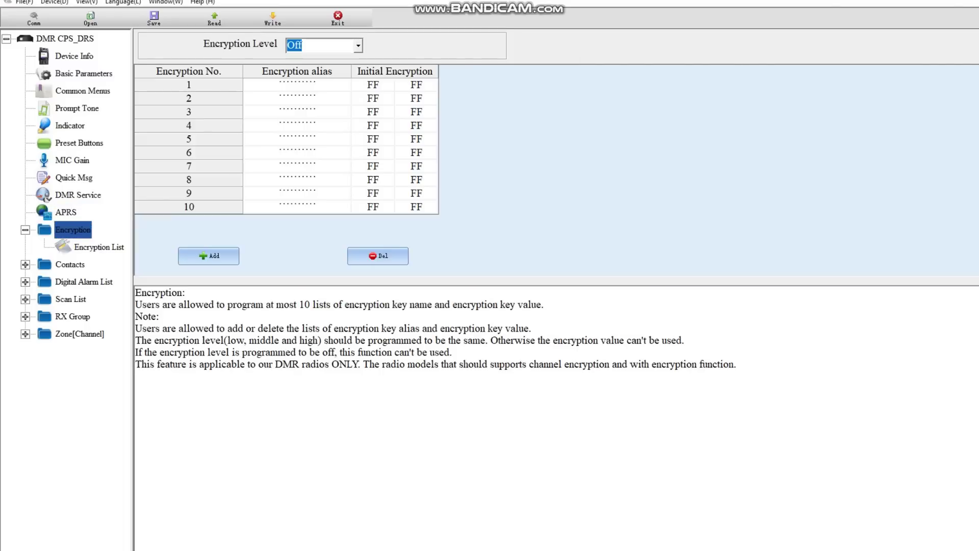
click(70, 264)
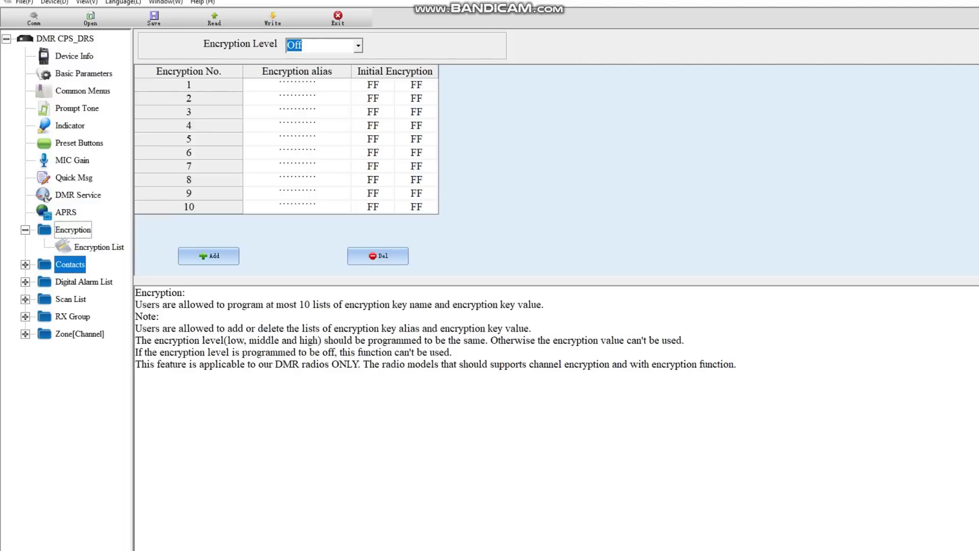
click(93, 281)
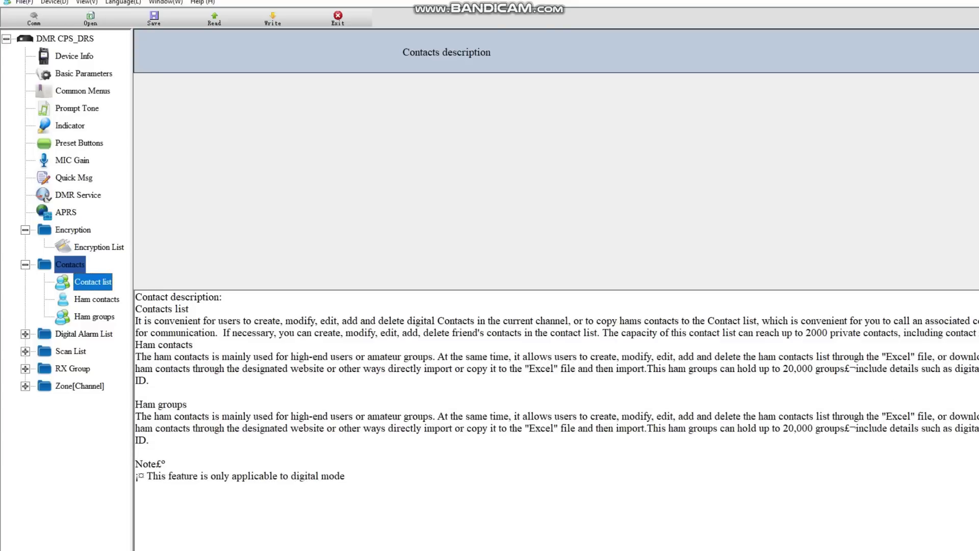
click(96, 299)
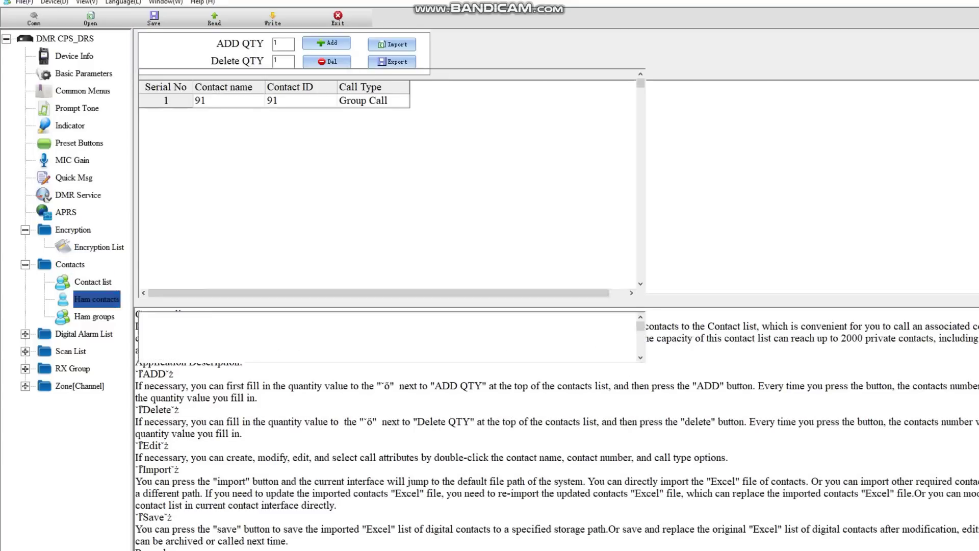
Step: Review the Digital Alarm List, Scan List and RX Group settings
click(84, 333)
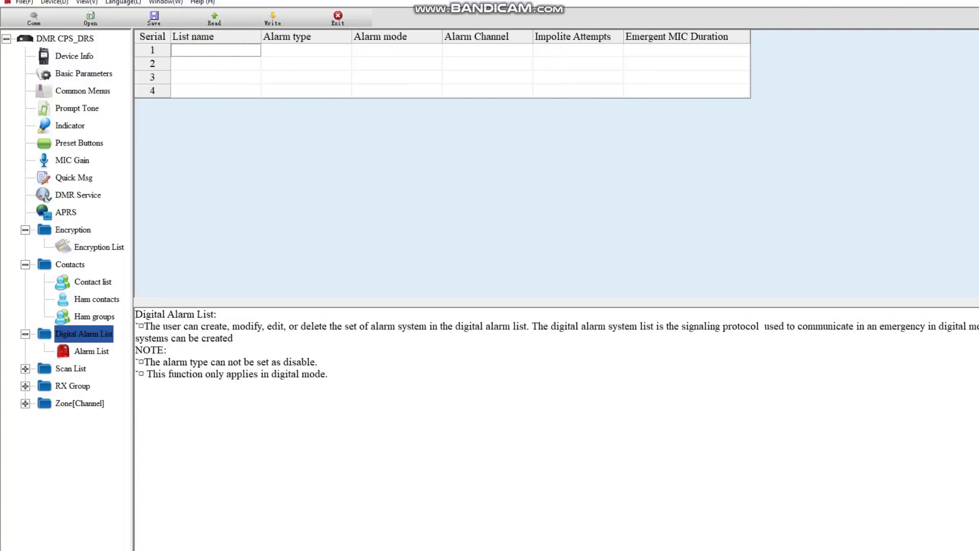
click(71, 368)
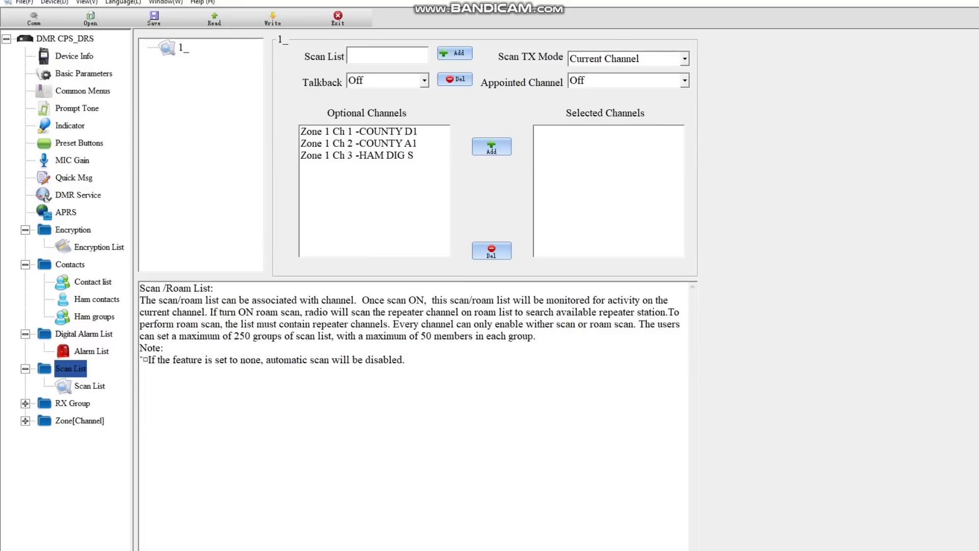
click(72, 403)
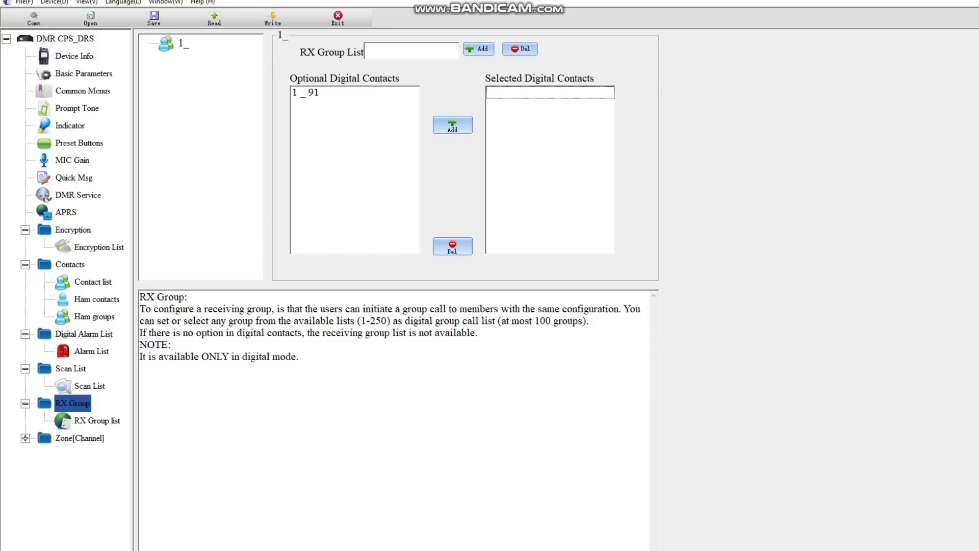
Step: Open the channel list of Zone1 and write the configuration to the radio
click(80, 438)
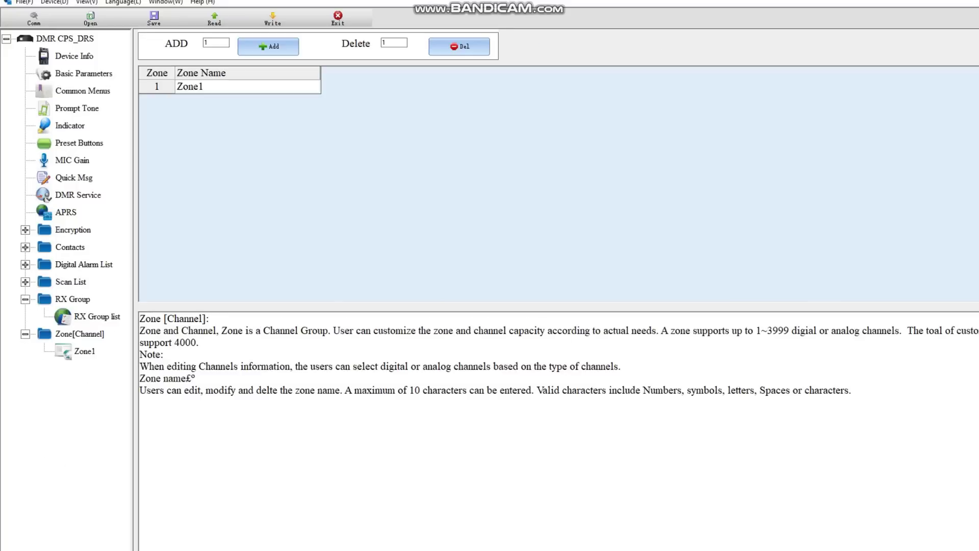
click(247, 86)
click(84, 351)
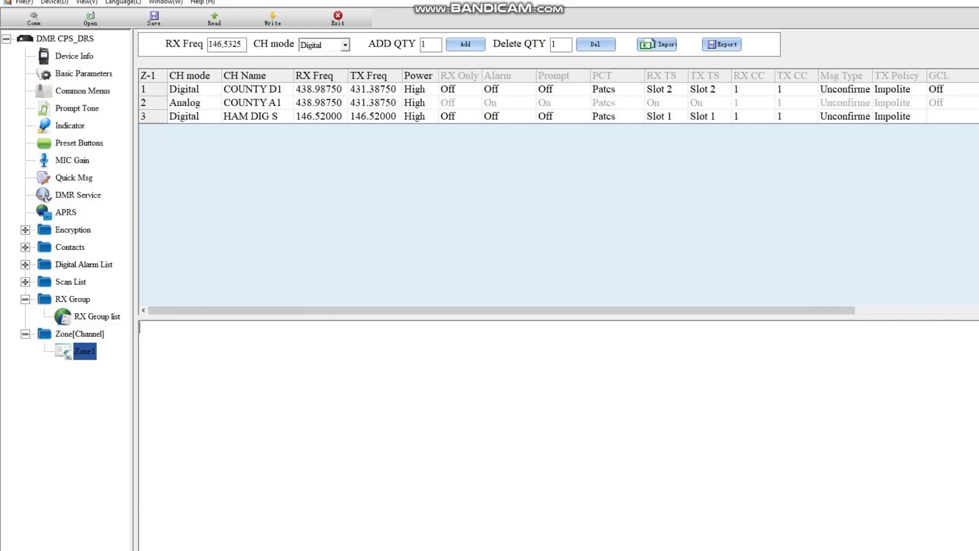
click(273, 18)
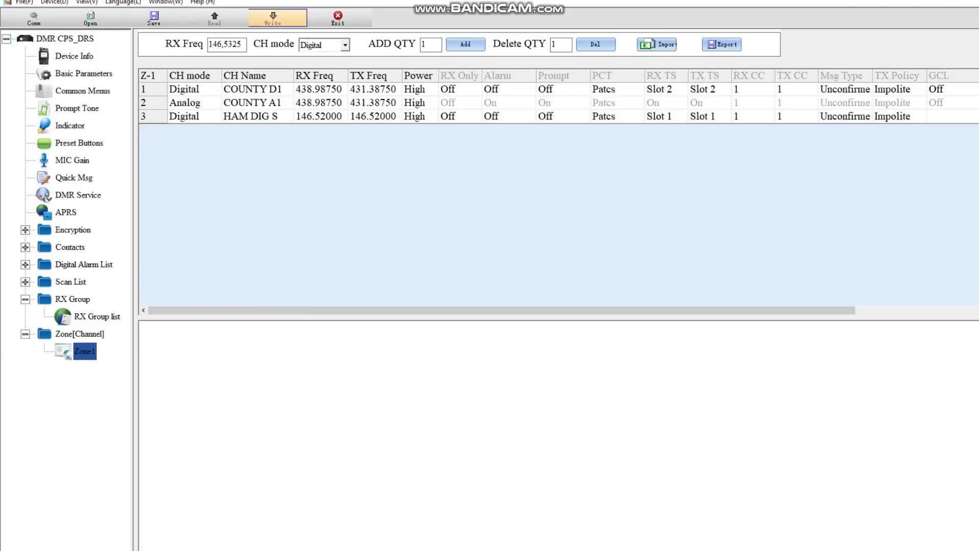